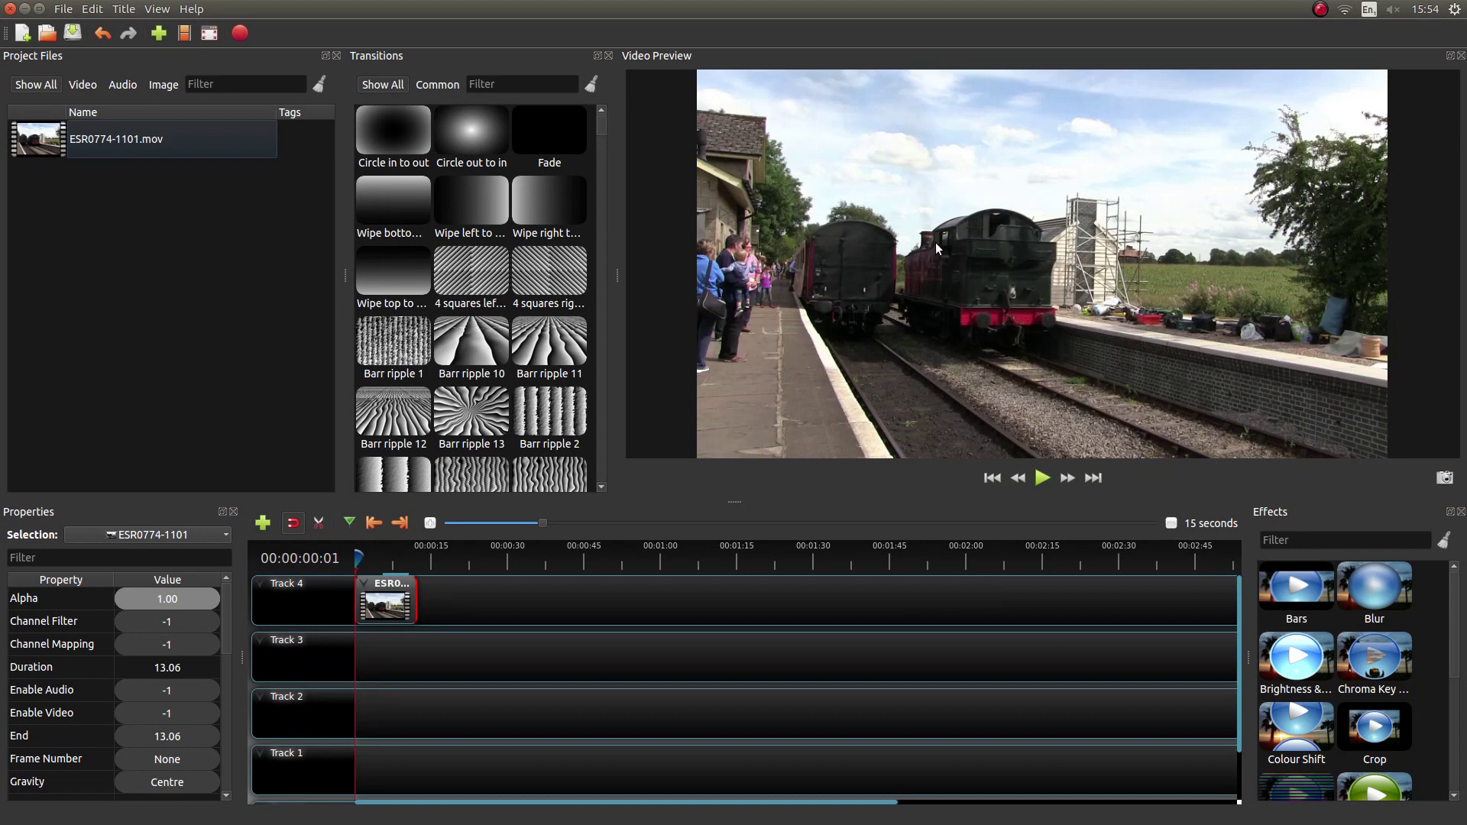
Step: Preview the train clip, then slow it to 1/2X Forward so it lasts 26.12 seconds
left_click(1043, 480)
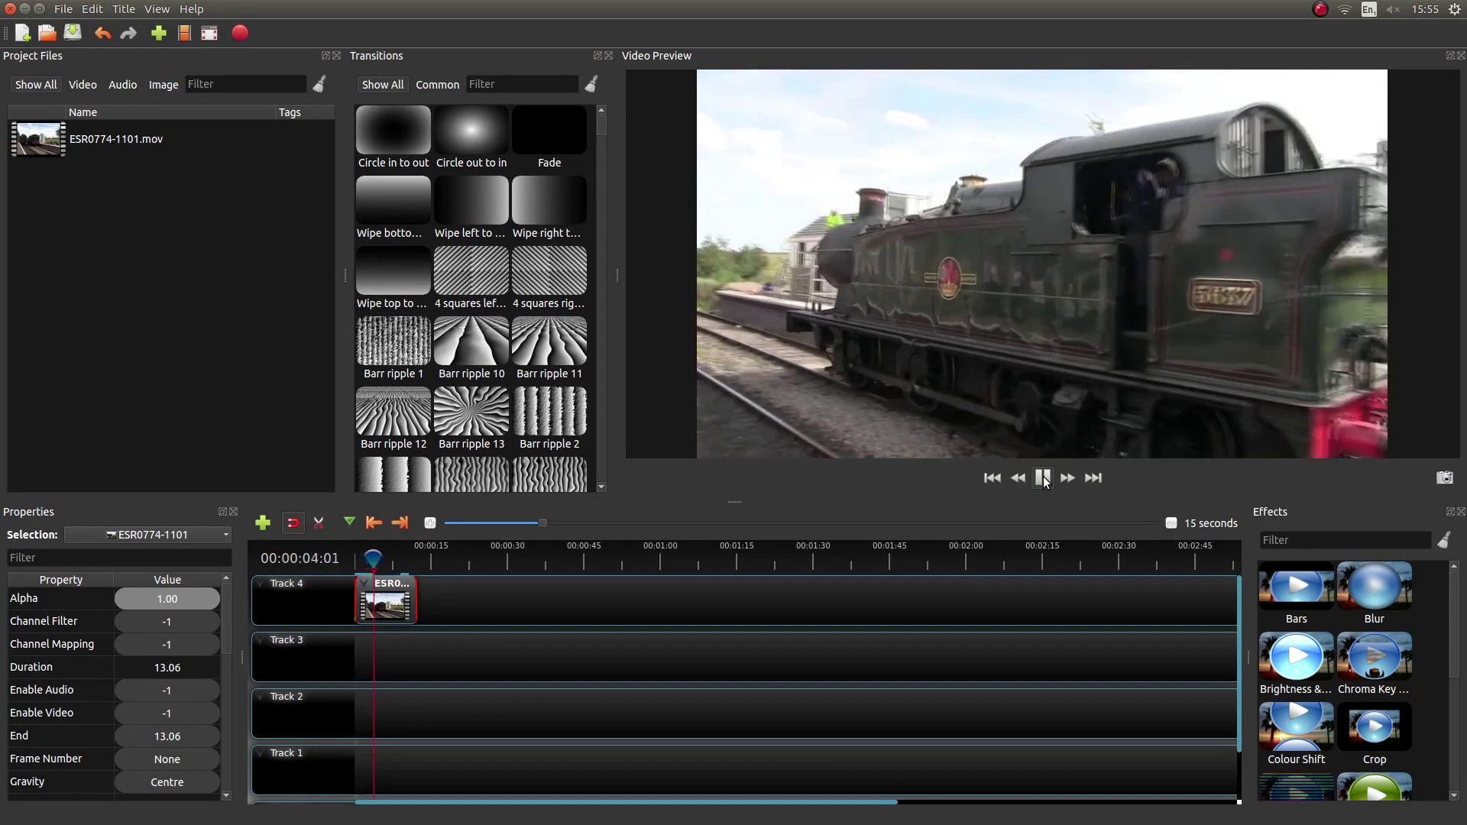
left_click(1043, 478)
left_click(992, 478)
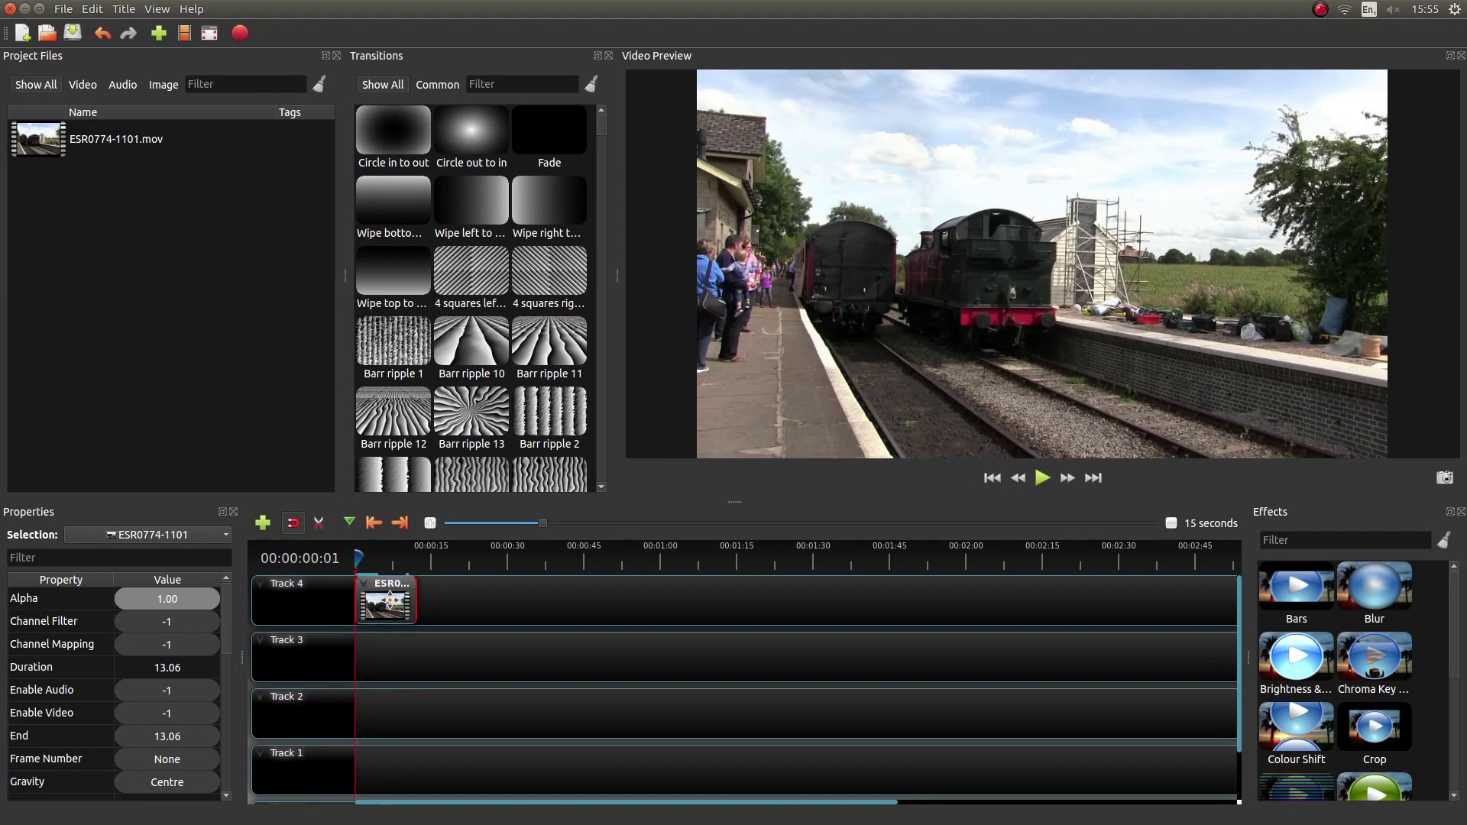
right_click(385, 602)
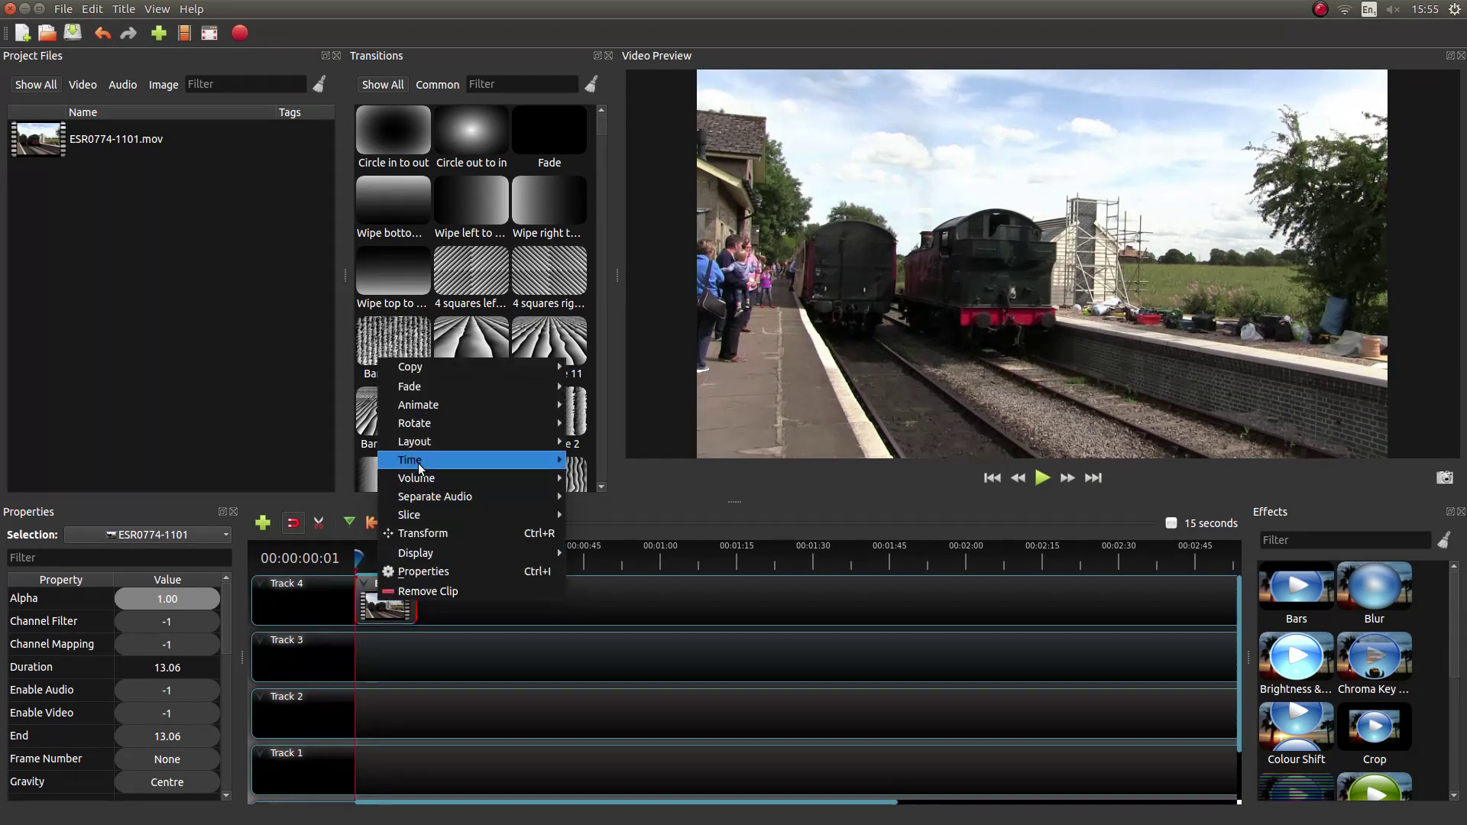
mouse_move(410, 459)
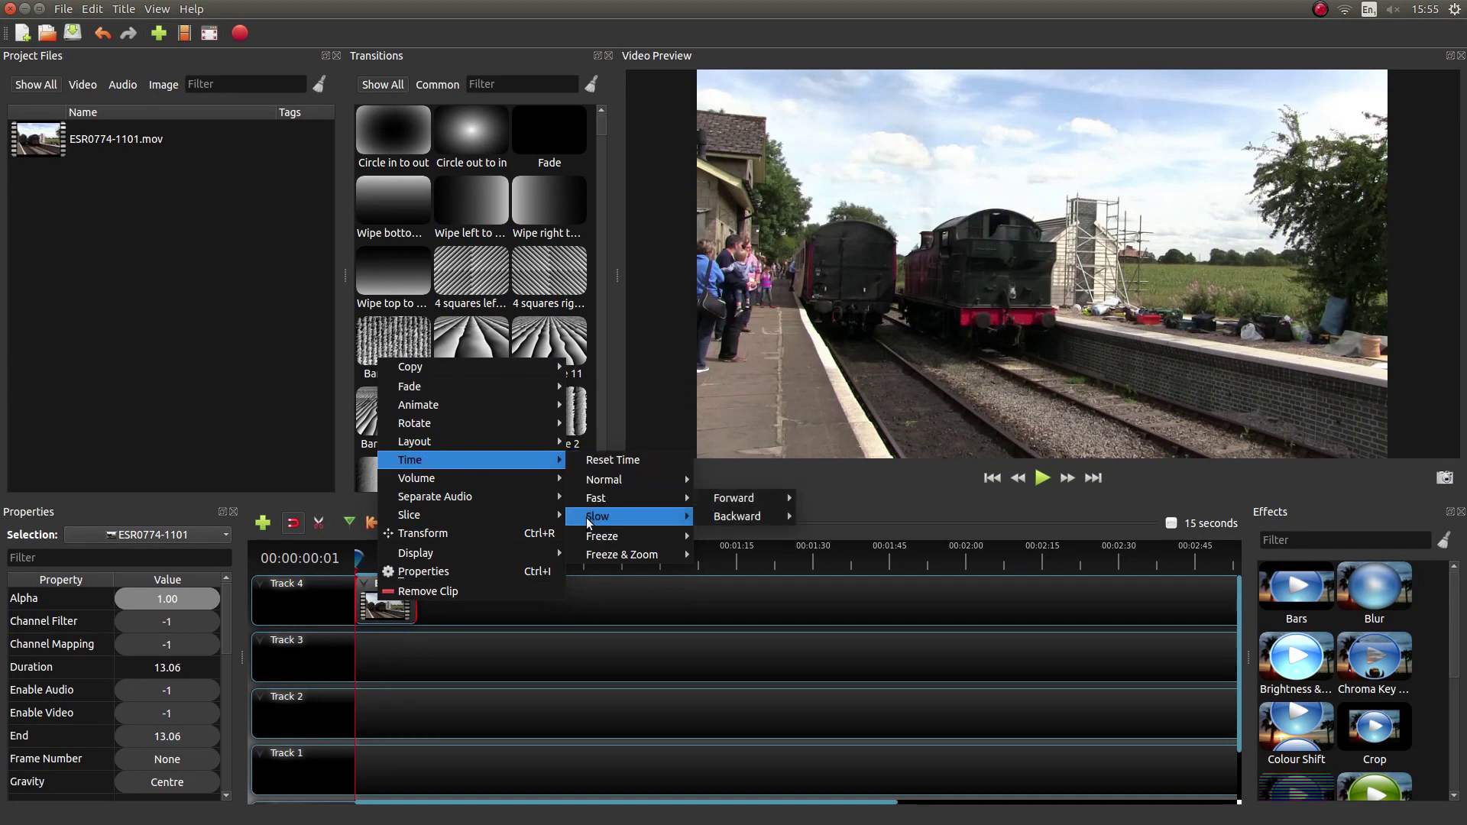
mouse_move(597, 517)
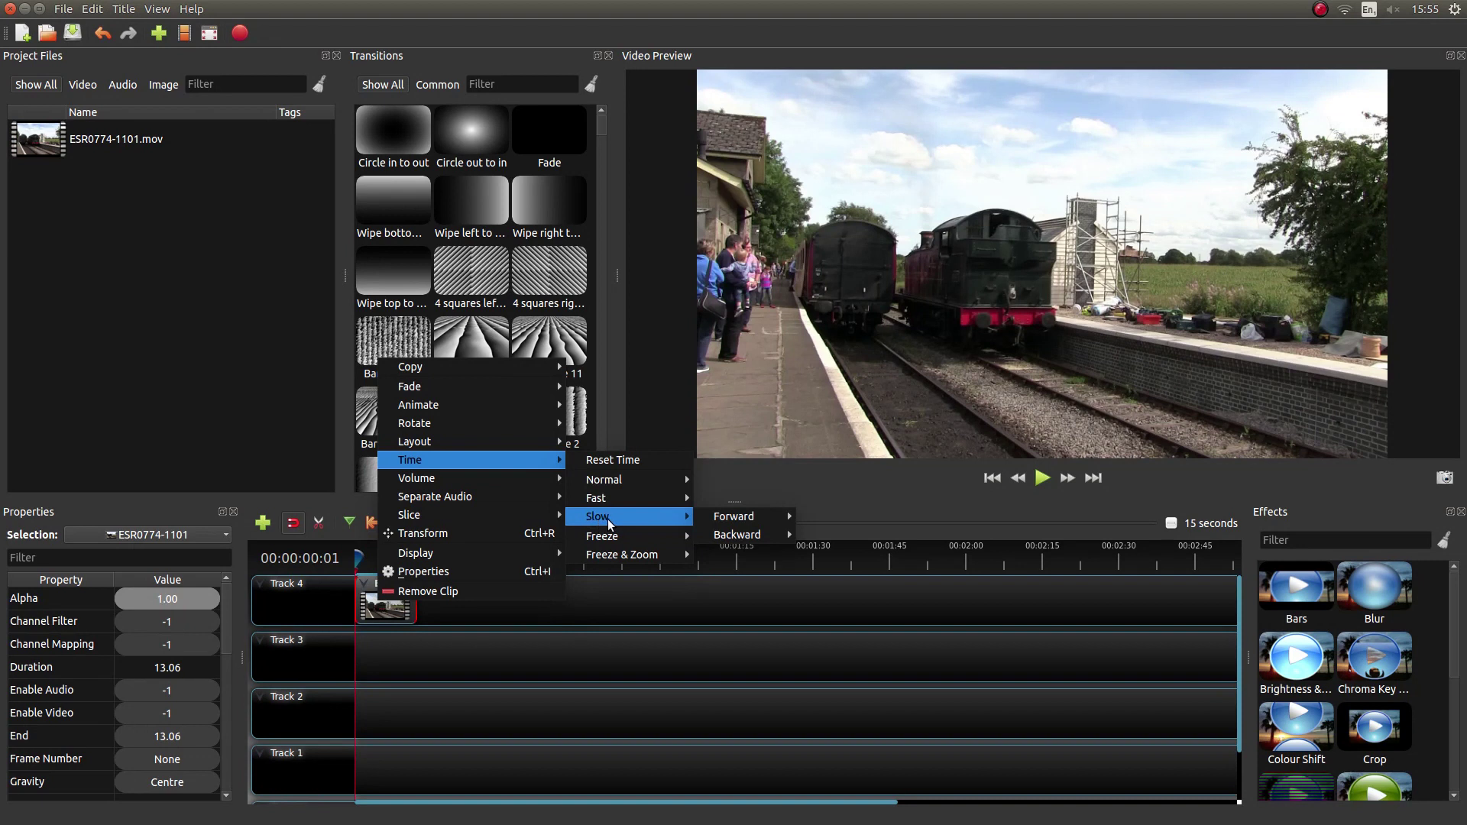
mouse_move(734, 516)
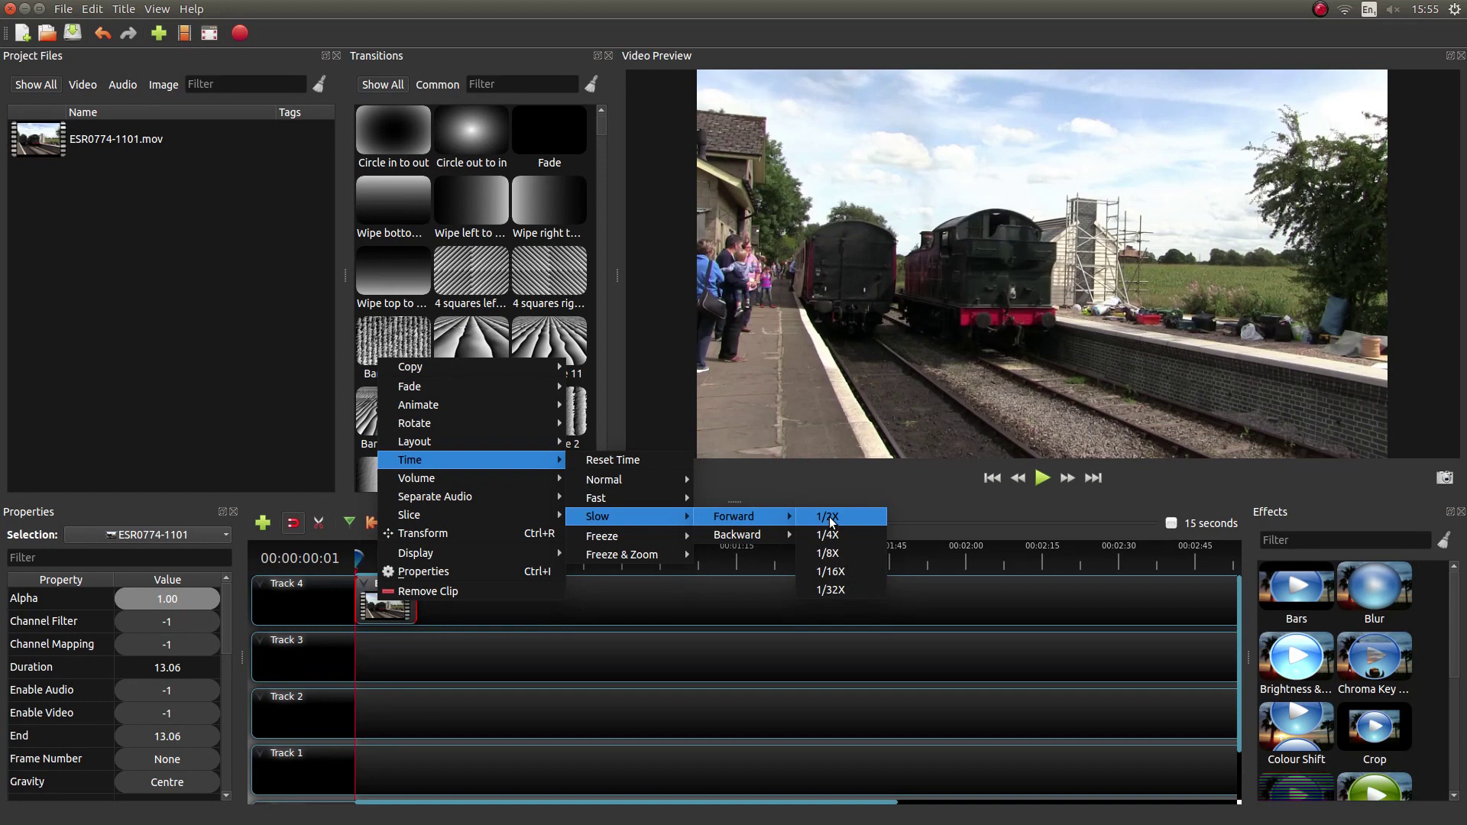
left_click(831, 522)
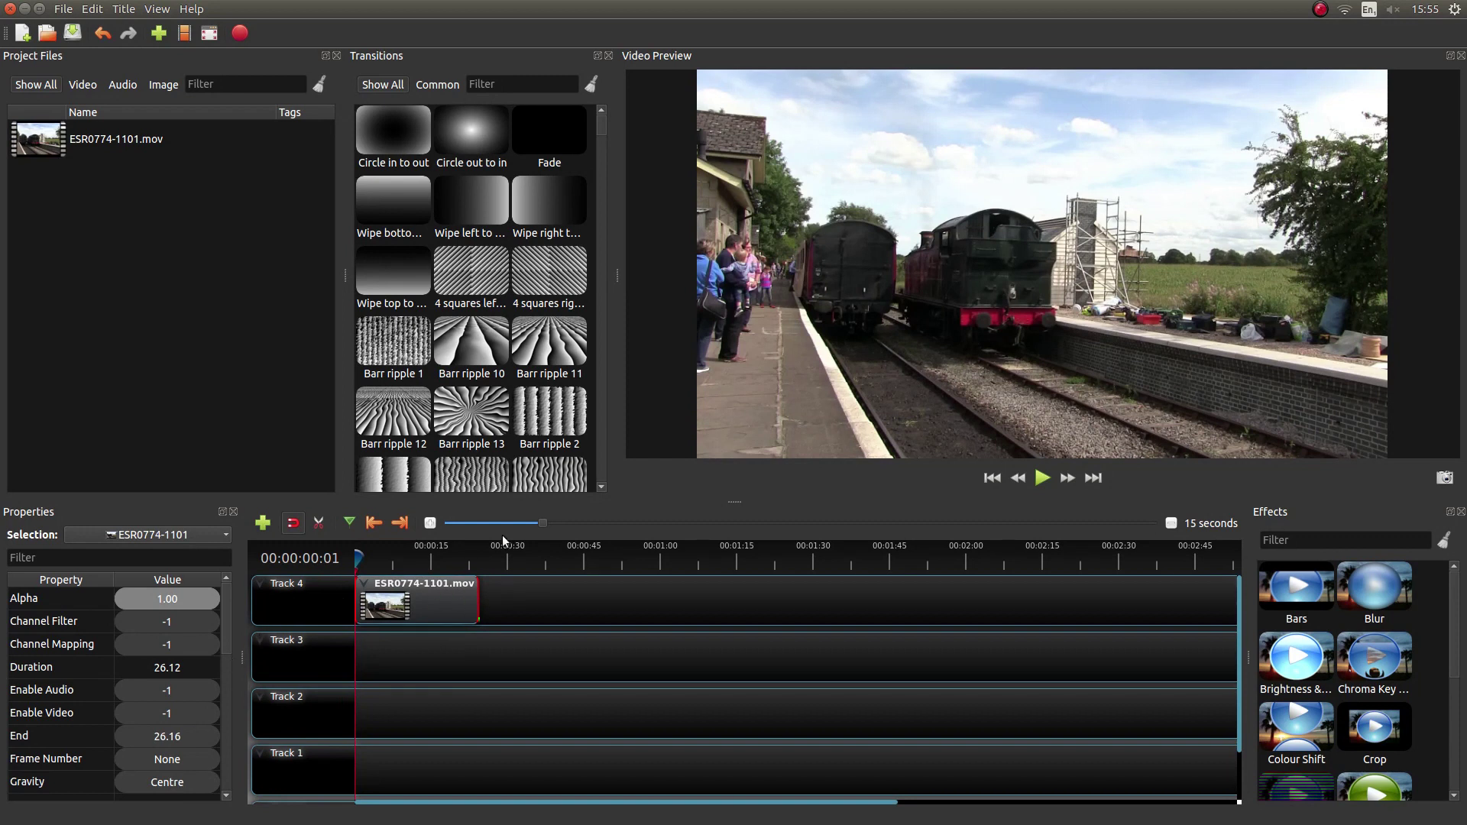
left_click(1043, 480)
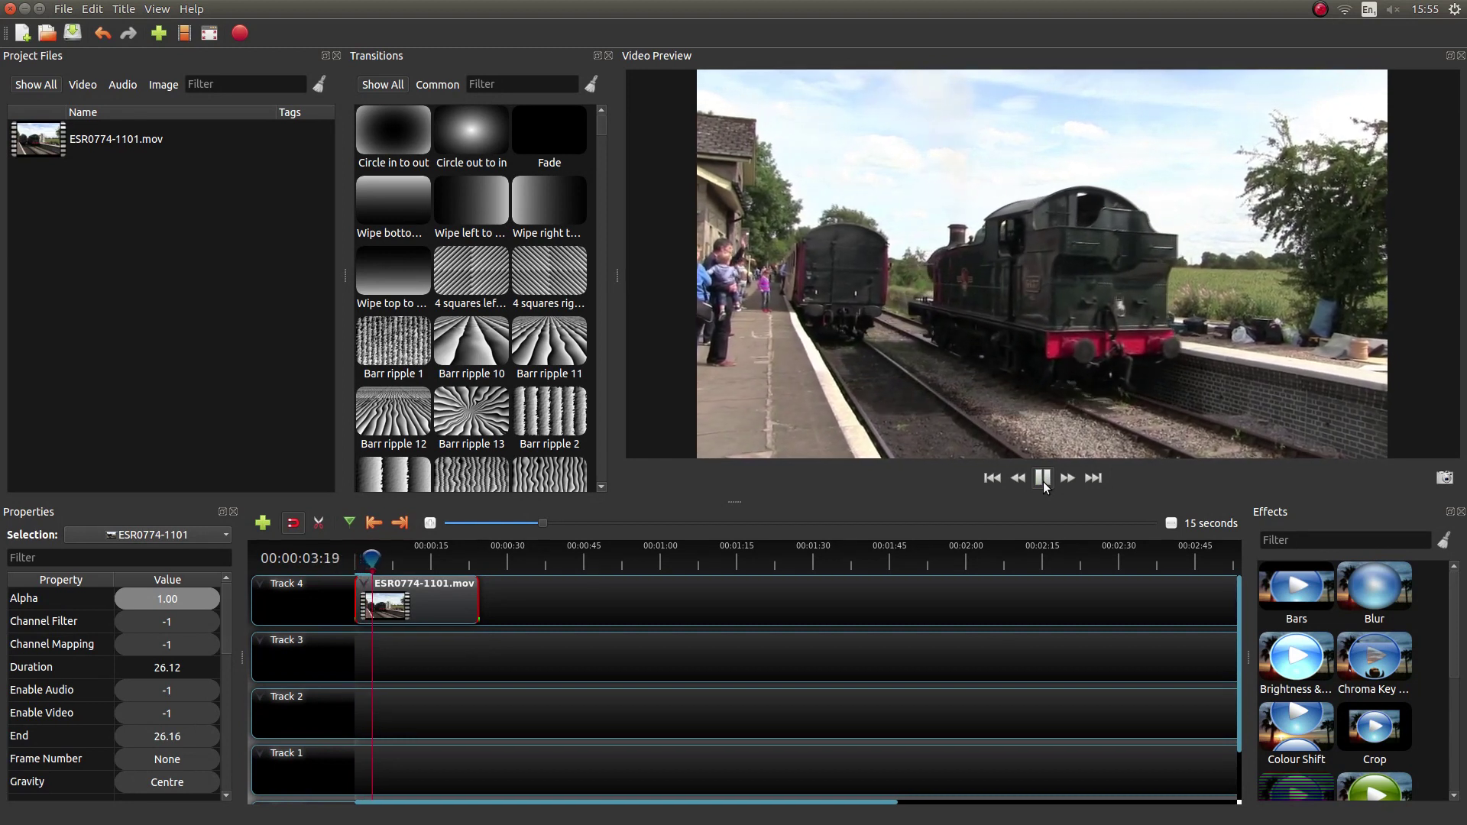
left_click(1043, 480)
left_click(993, 478)
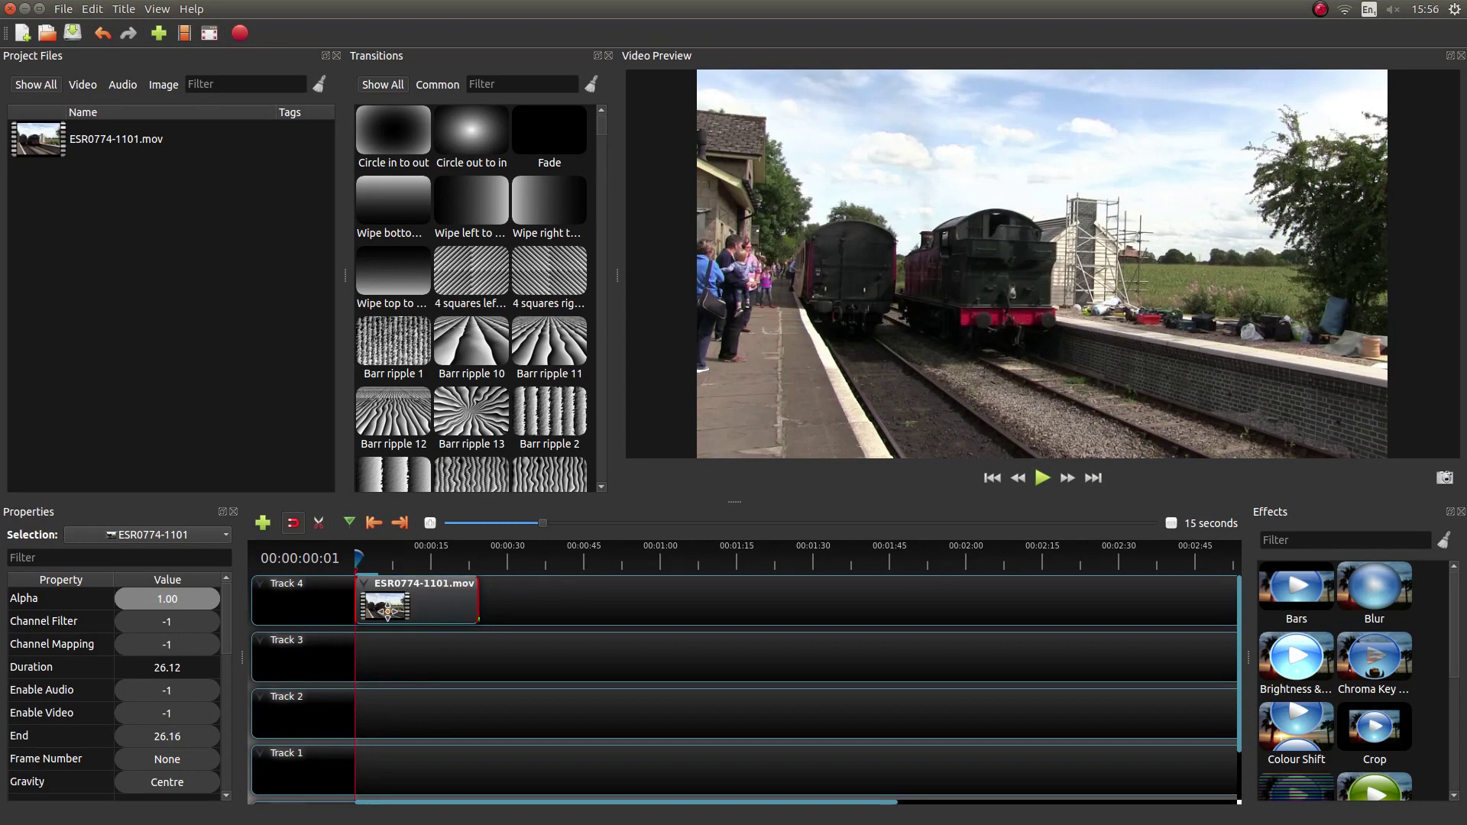
Step: Undo the 1/2X slowdown, restoring the train clip to its original 13.06-second length
right_click(428, 595)
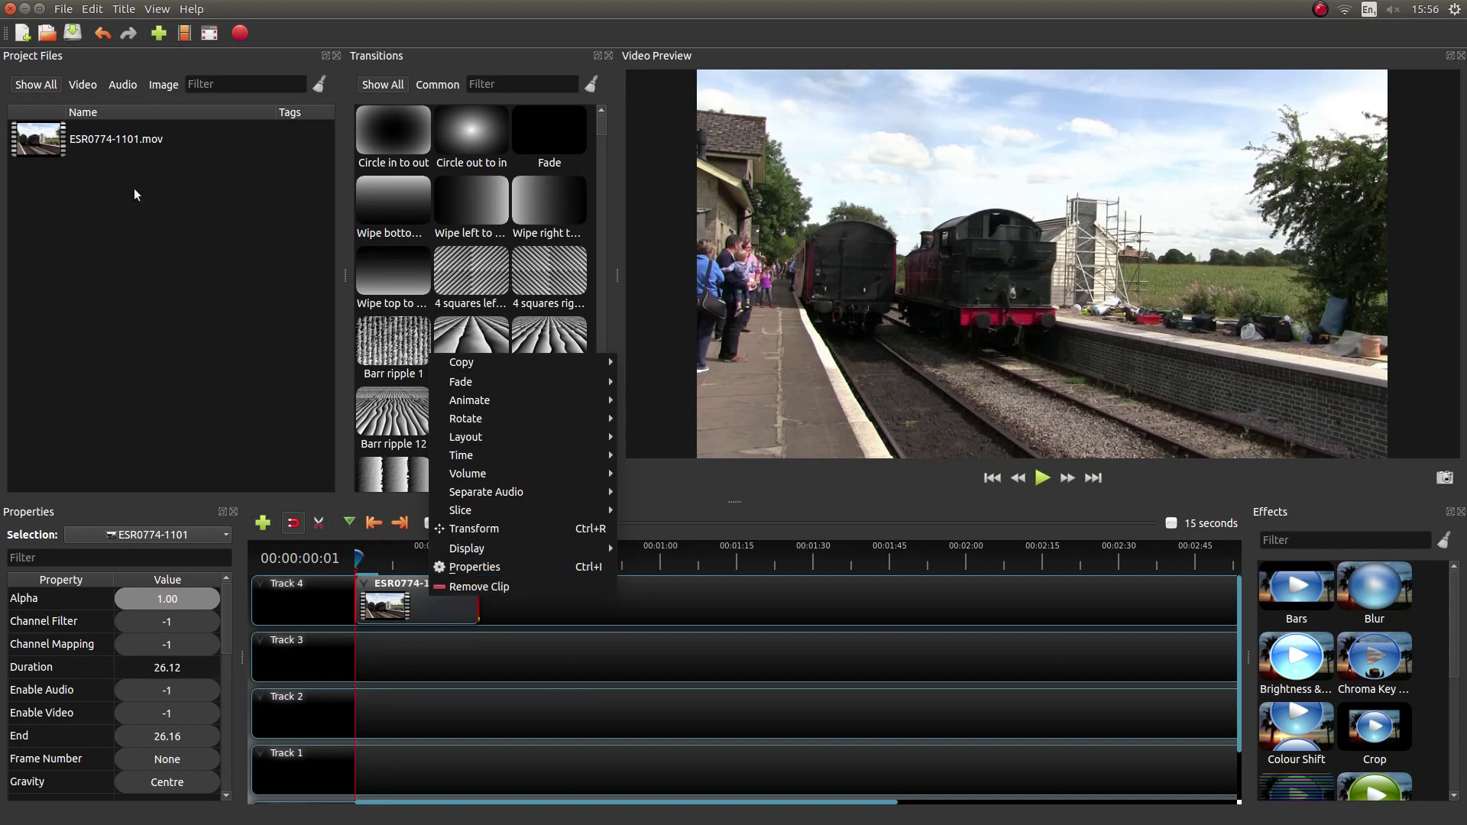
left_click(411, 579)
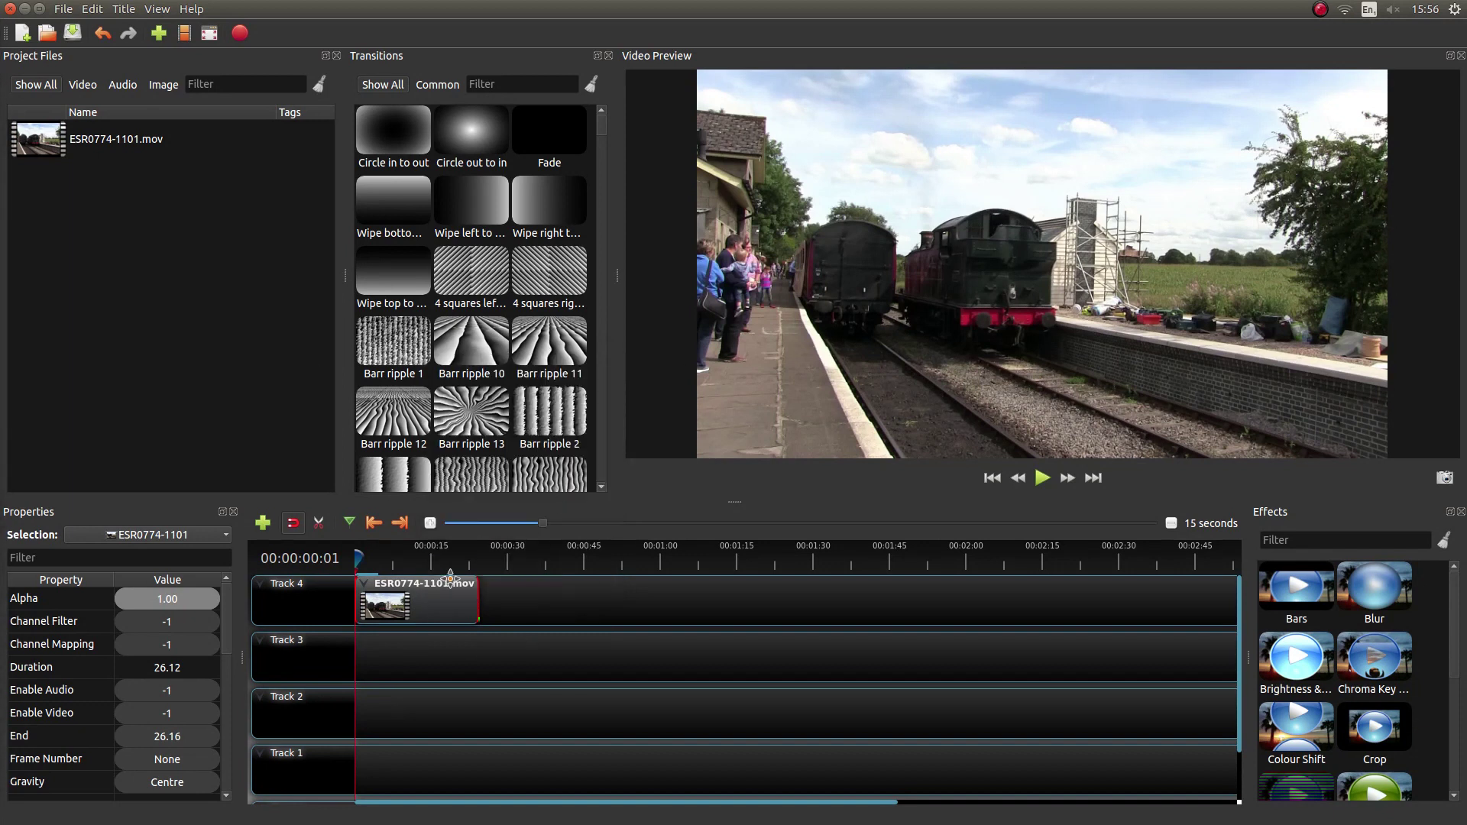
key("ctrl+z")
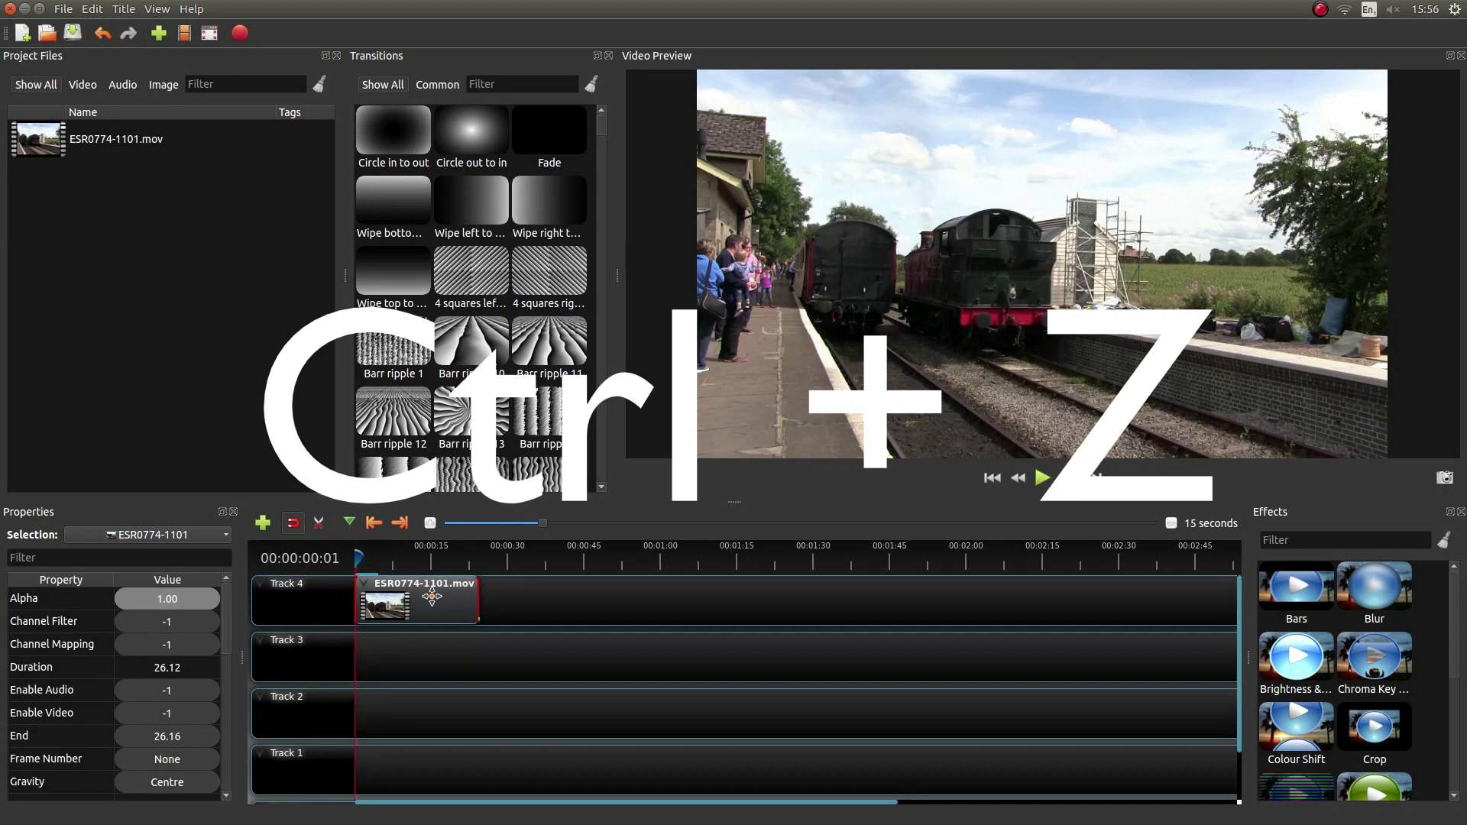
key("ctrl+z")
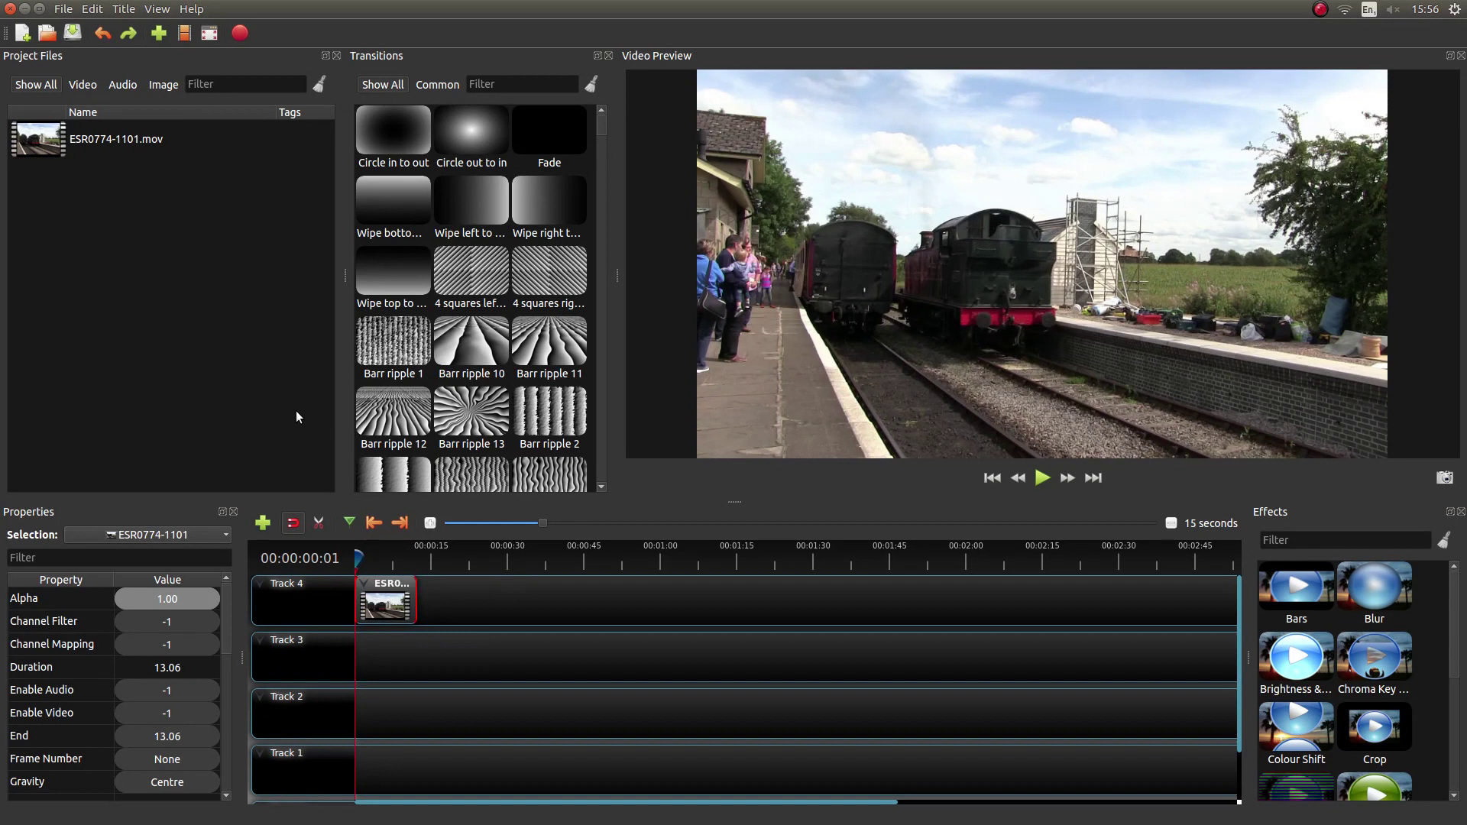
Step: Apply Time > Fast > Forward > 2X to the Track 4 train clip, shortening it to 6.56 seconds
right_click(394, 599)
mouse_move(425, 457)
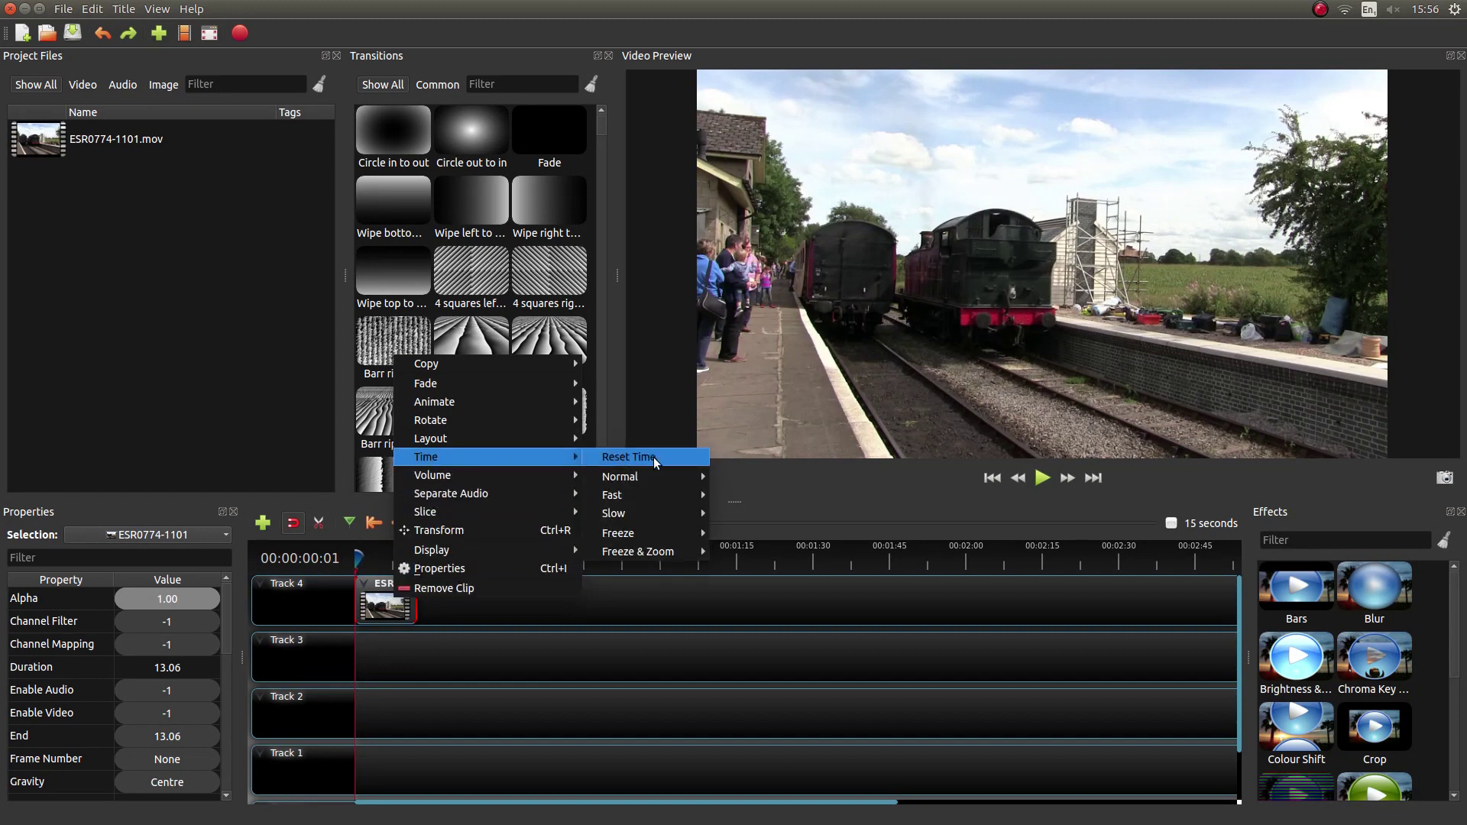
mouse_move(643, 496)
mouse_move(750, 495)
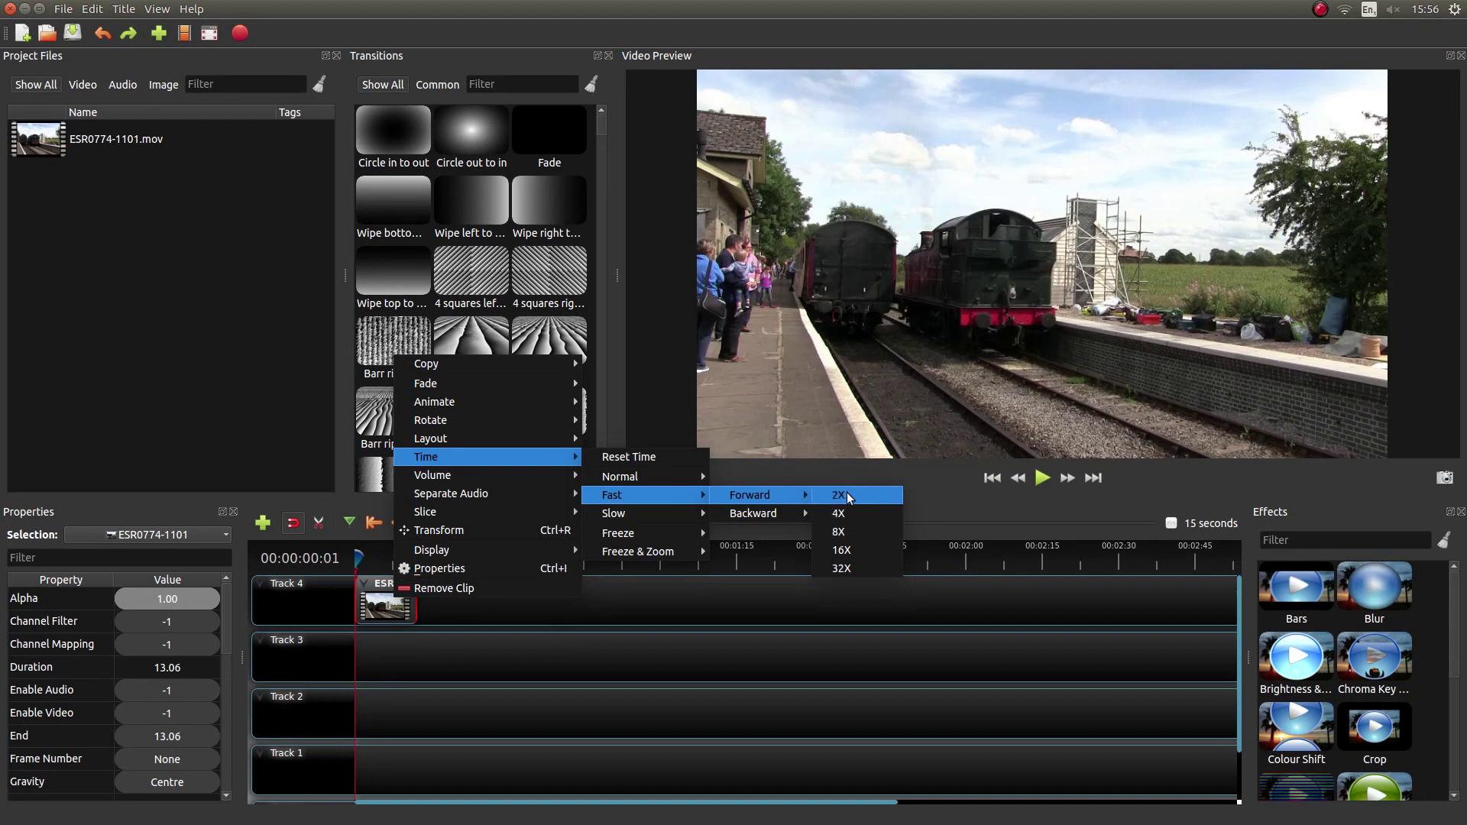
left_click(847, 496)
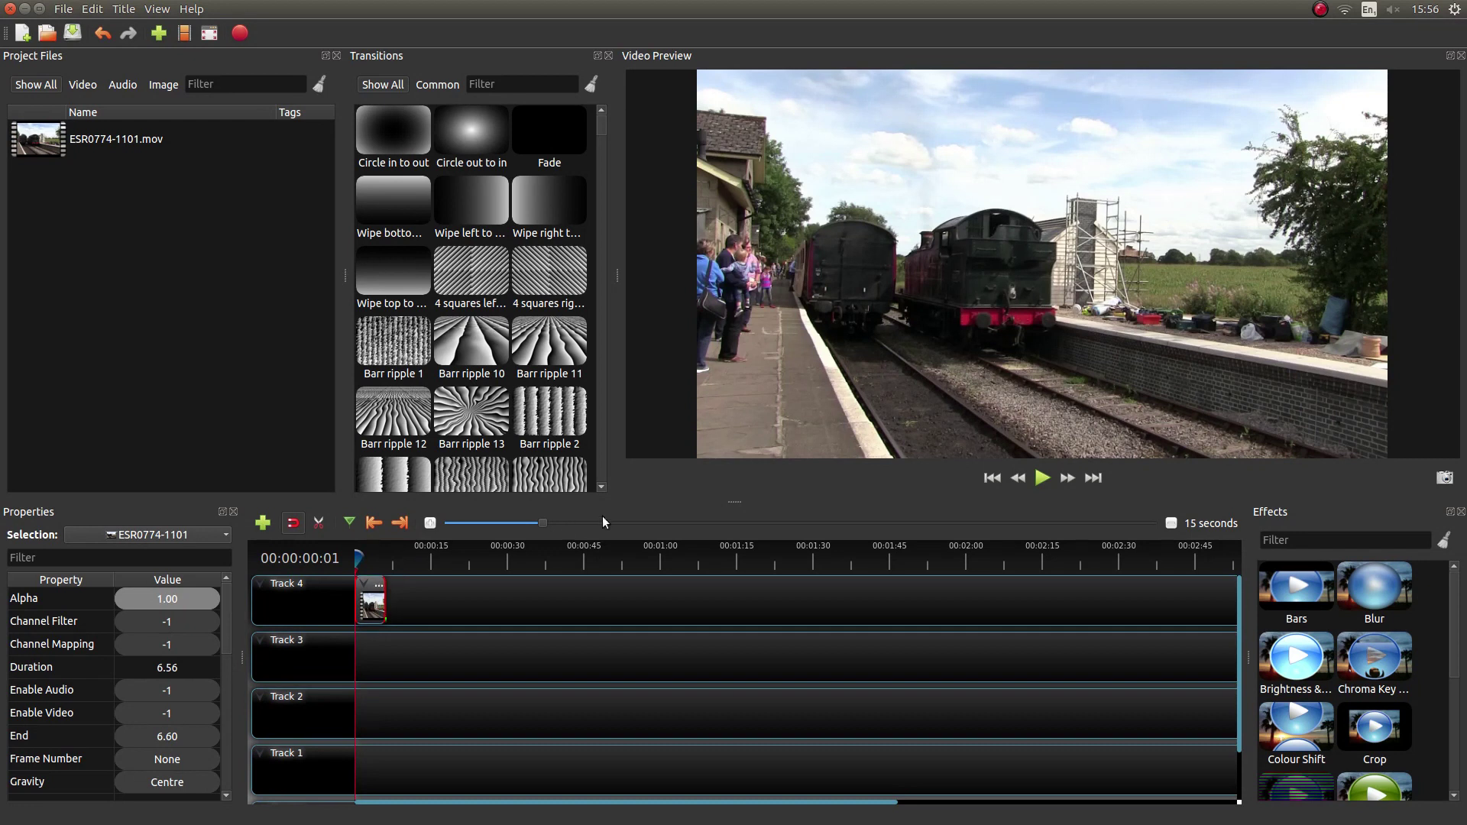
left_click(1043, 479)
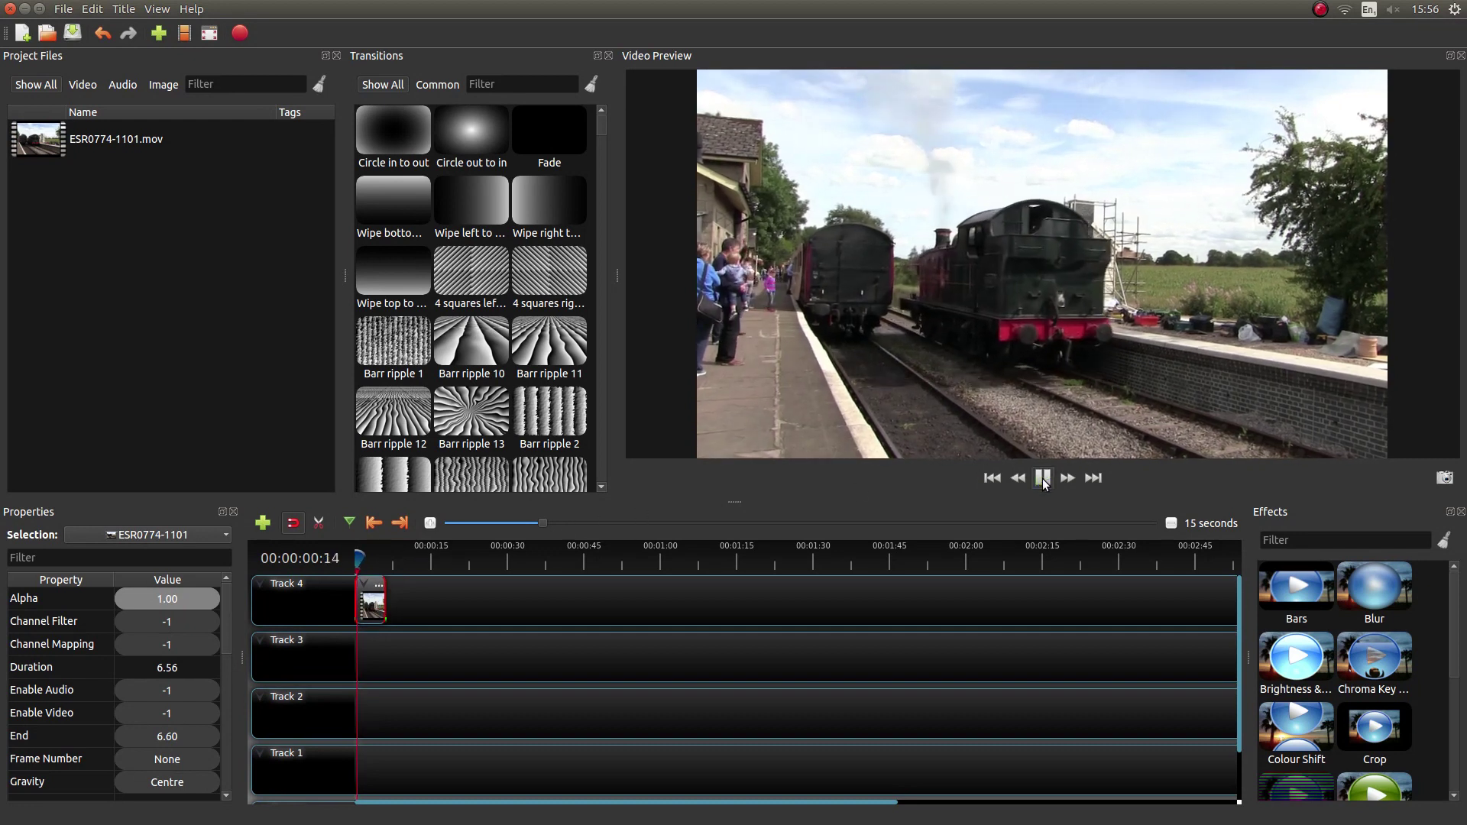
left_click(1044, 479)
left_click(992, 479)
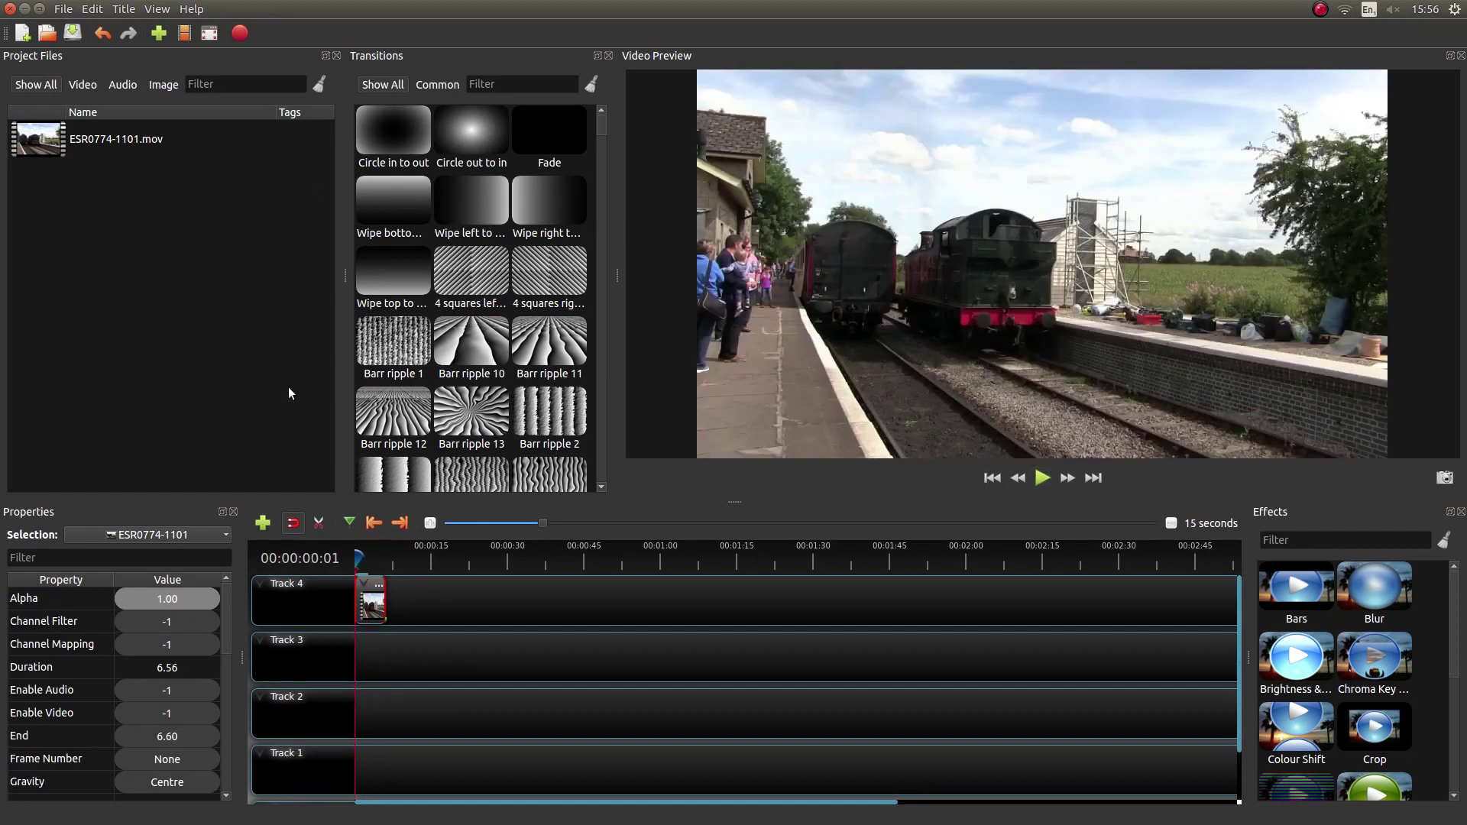
mouse_move(223, 603)
left_mouse_down()
mouse_move(226, 702)
mouse_move(247, 727)
mouse_move(236, 755)
left_mouse_up()
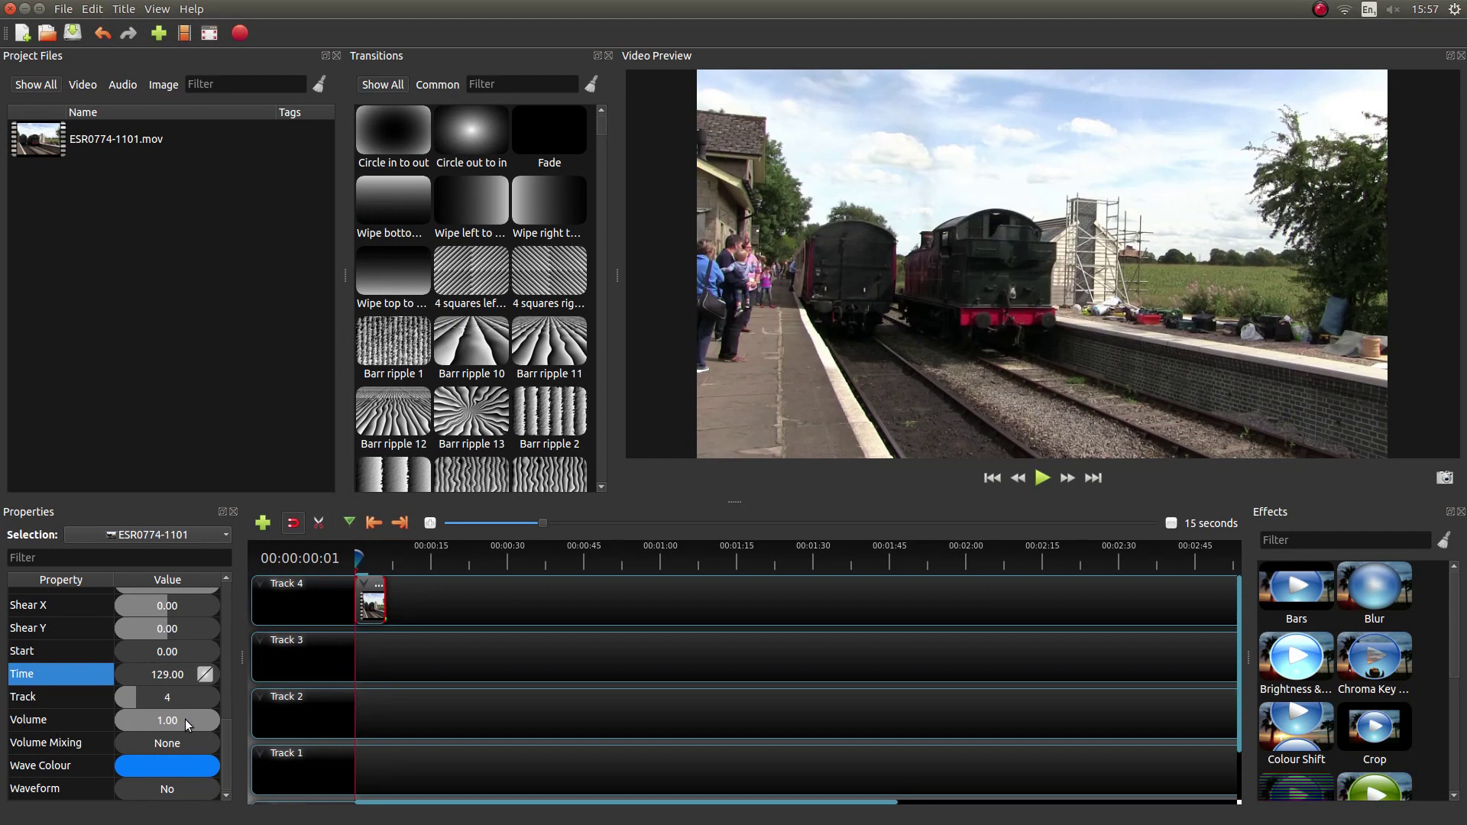
Step: Lower the train clip's Volume property from 1.00 to 0.00
left_click_drag(202, 719, 5, 728)
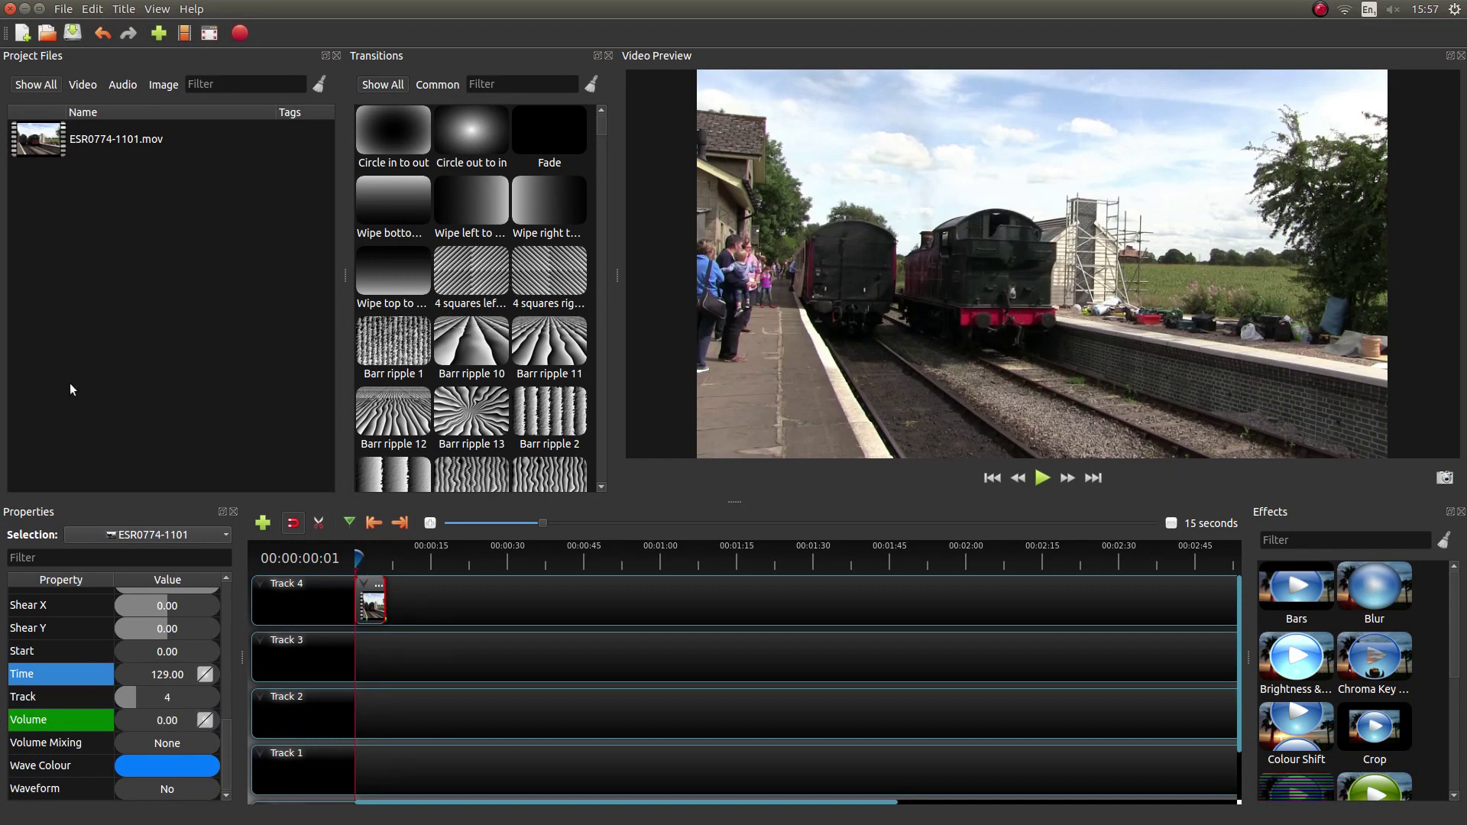